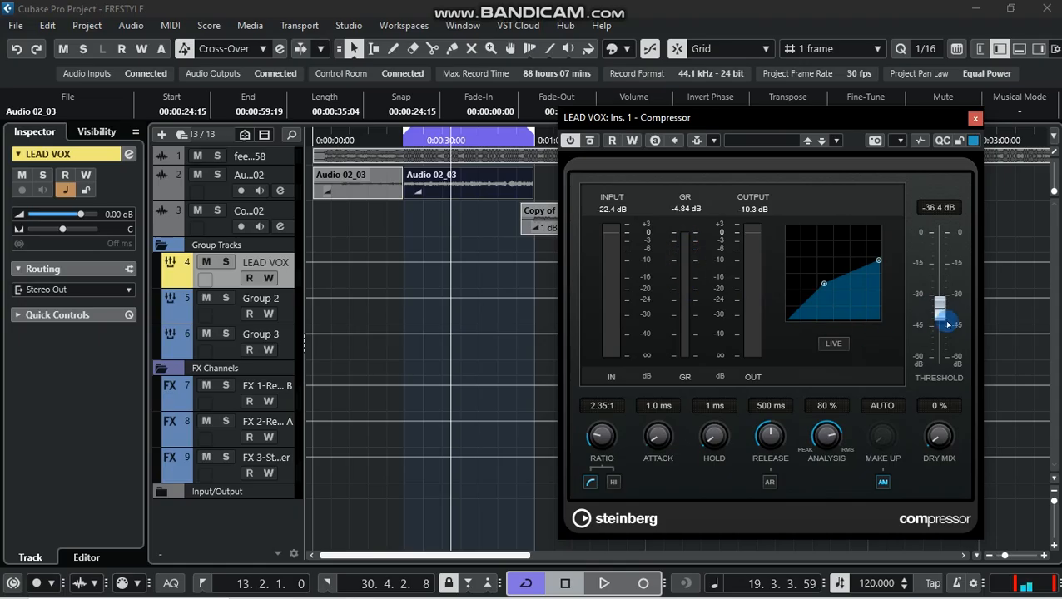
Raise the LEAD VOX compressor's threshold to 0 dB and bring it down to -3.8 dB while auditioning the vocal.
{"action": "key", "text": "space"}
{"action": "left_click_drag", "start_coordinate": [940, 308], "coordinate": [938, 237]}
{"action": "key", "text": "space"}
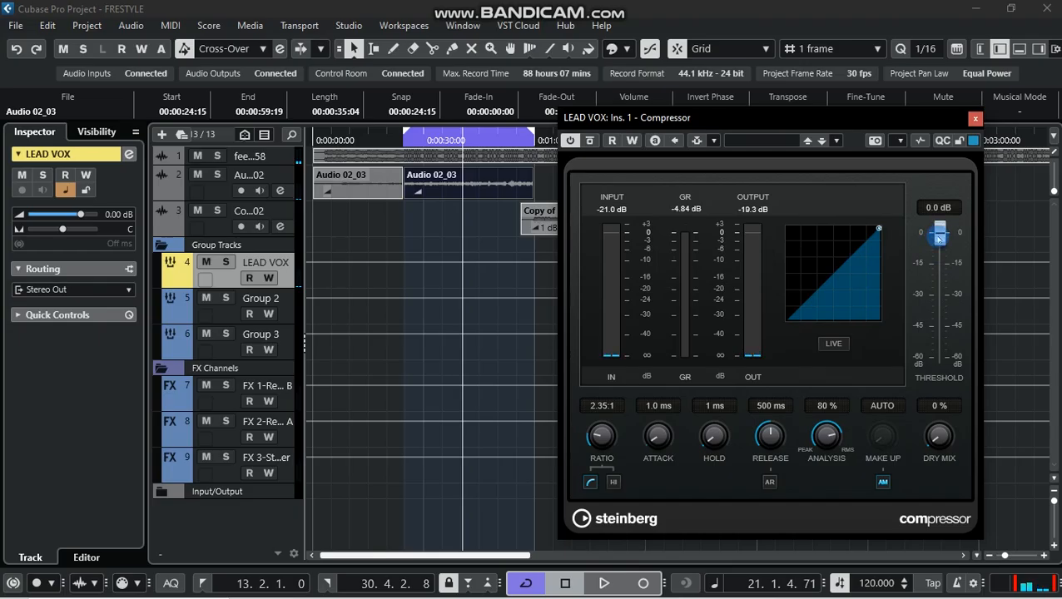
{"action": "key", "text": "space"}
{"action": "left_click_drag", "start_coordinate": [938, 238], "coordinate": [939, 245]}
{"action": "key", "text": "space"}
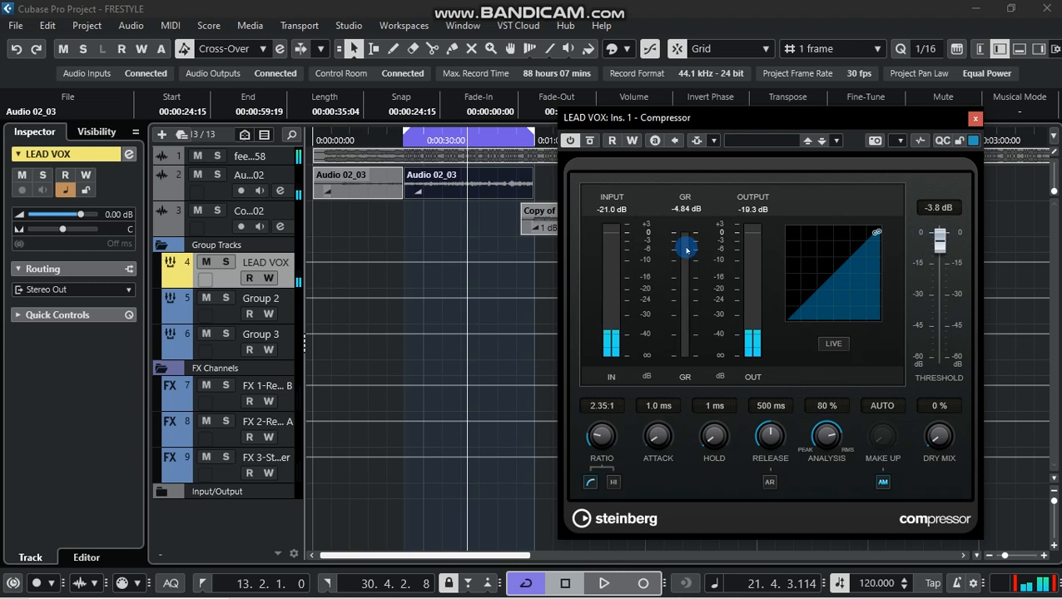
Lower the compressor's threshold to -36.8 dB during playback.
{"action": "key", "text": "space"}
{"action": "left_click_drag", "start_coordinate": [943, 243], "coordinate": [945, 310]}
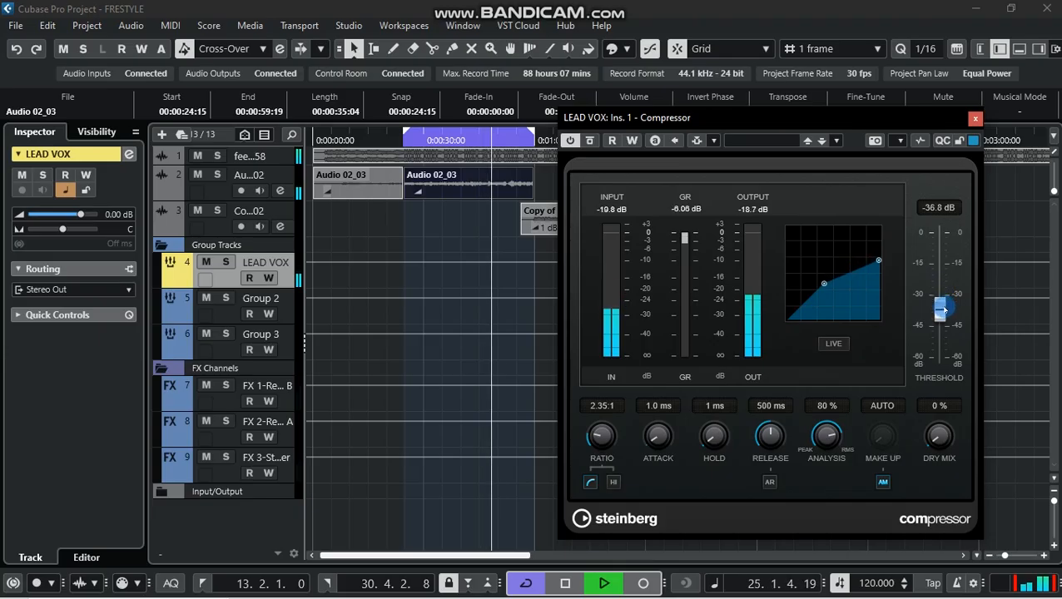
{"action": "key", "text": "space"}
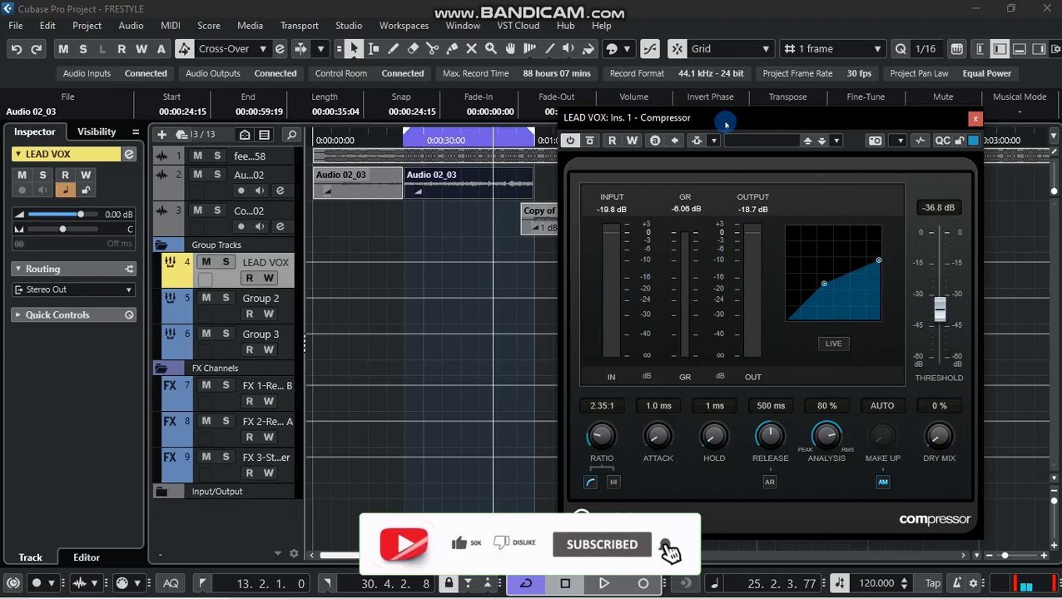
Set the LEAD VOX compressor's attack to 0.1 ms while playing back the vocal.
{"action": "left_click_drag", "start_coordinate": [722, 121], "coordinate": [696, 126]}
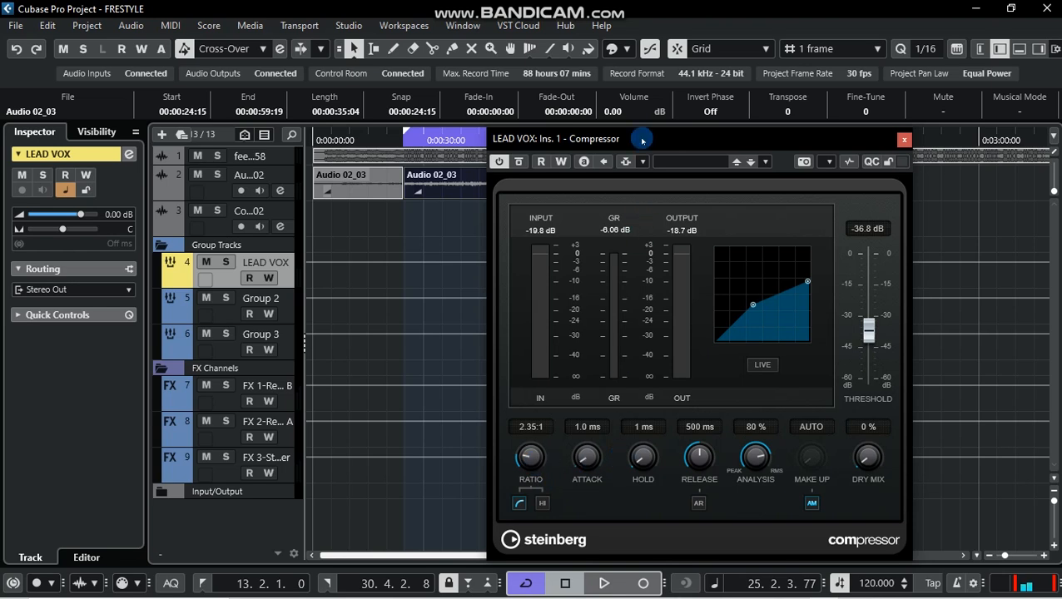
{"action": "left_click_drag", "start_coordinate": [641, 140], "coordinate": [636, 130]}
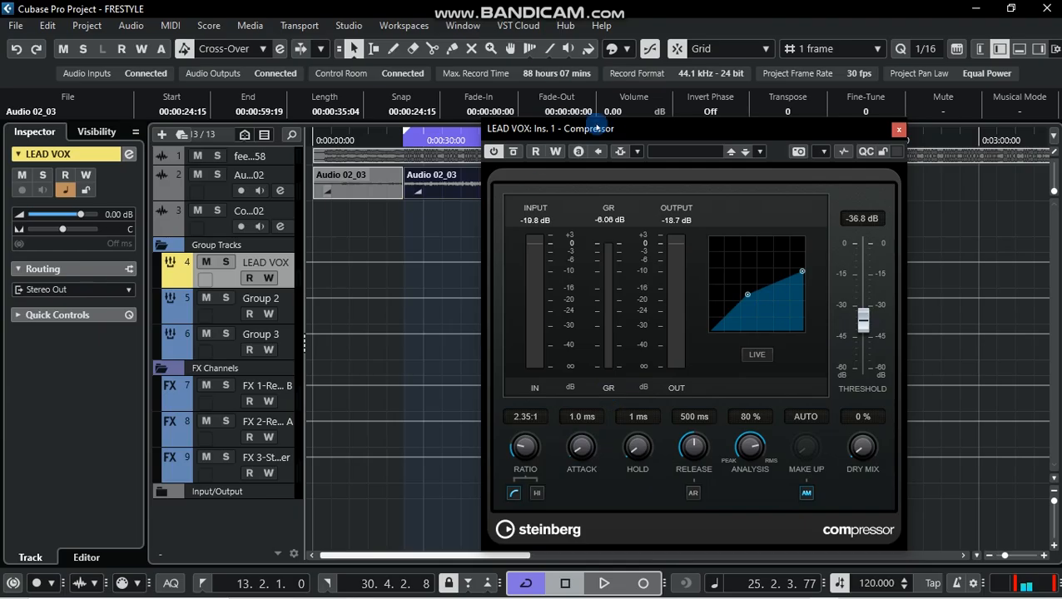
{"action": "left_click_drag", "start_coordinate": [612, 132], "coordinate": [616, 133]}
{"action": "key", "text": "space"}
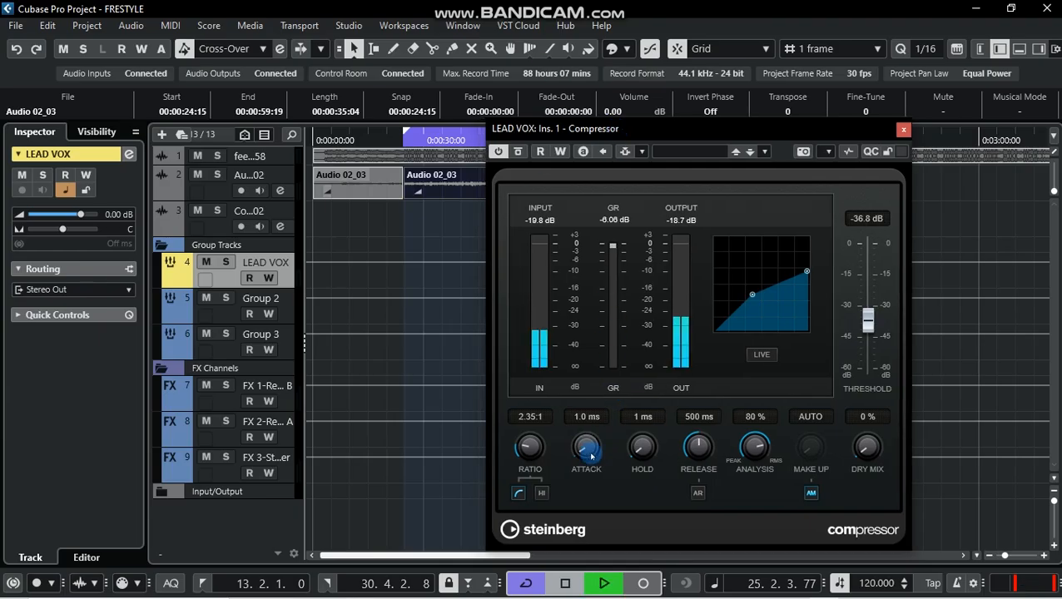
{"action": "left_click_drag", "start_coordinate": [587, 455], "coordinate": [587, 469]}
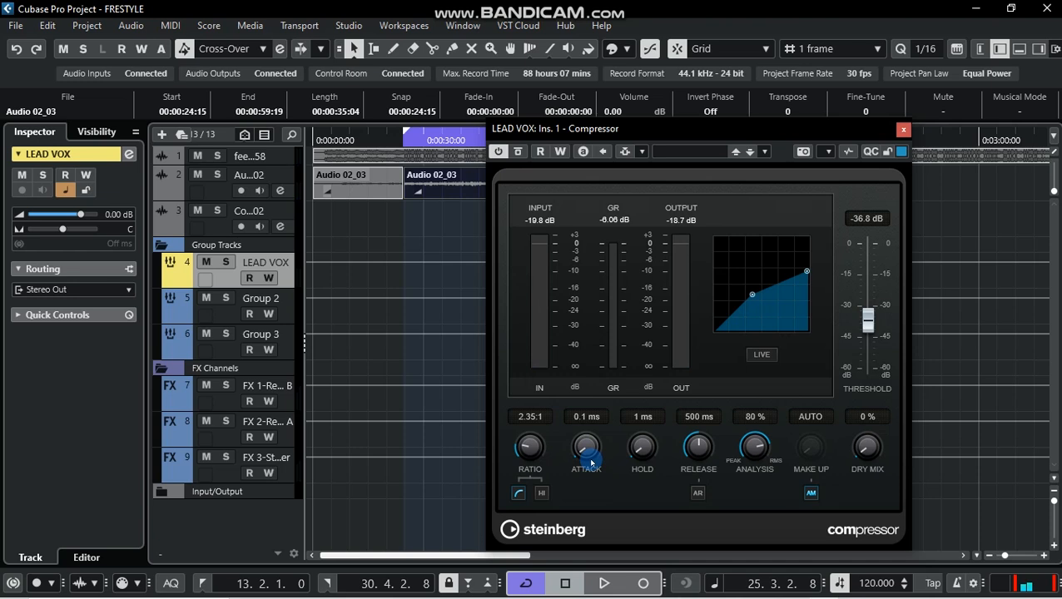
{"action": "left_click", "coordinate": [872, 326]}
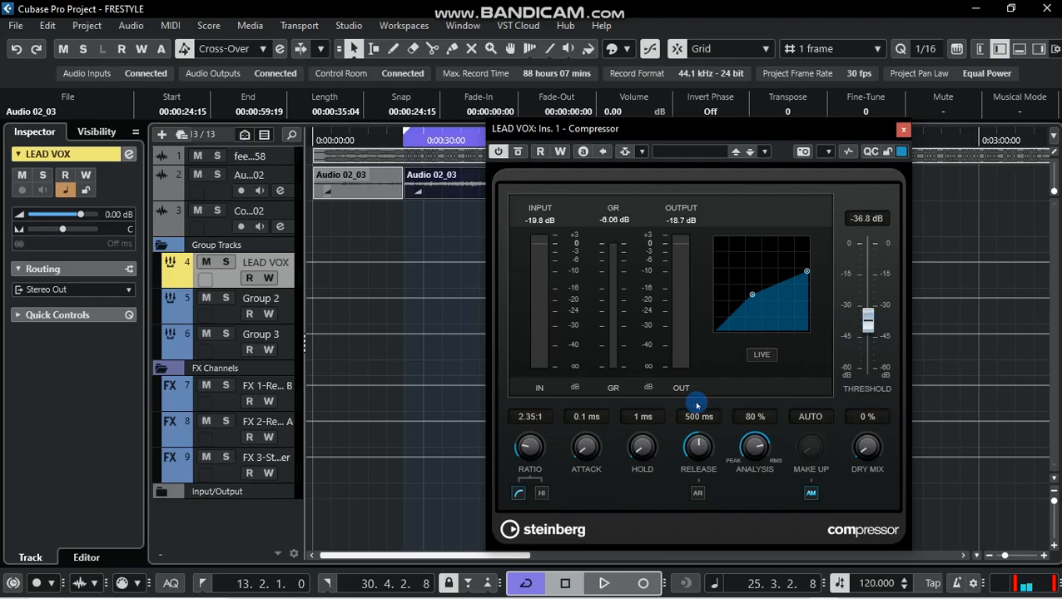
Sweep the compressor's attack up to 100 ms and return it to 0.1 ms.
{"action": "left_click_drag", "start_coordinate": [587, 454], "coordinate": [600, 354]}
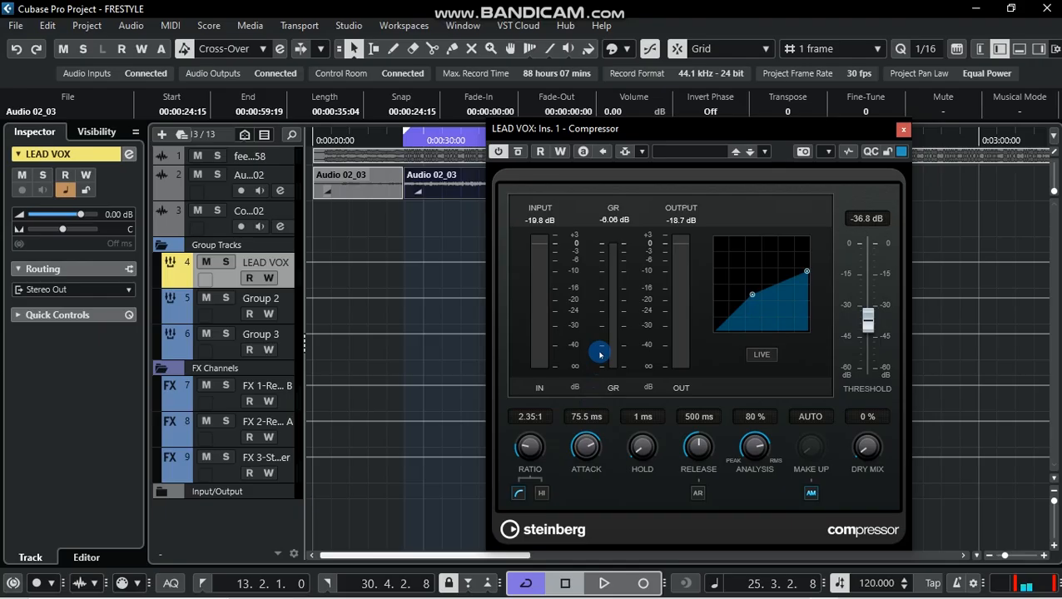
{"action": "left_click_drag", "start_coordinate": [600, 353], "coordinate": [600, 200]}
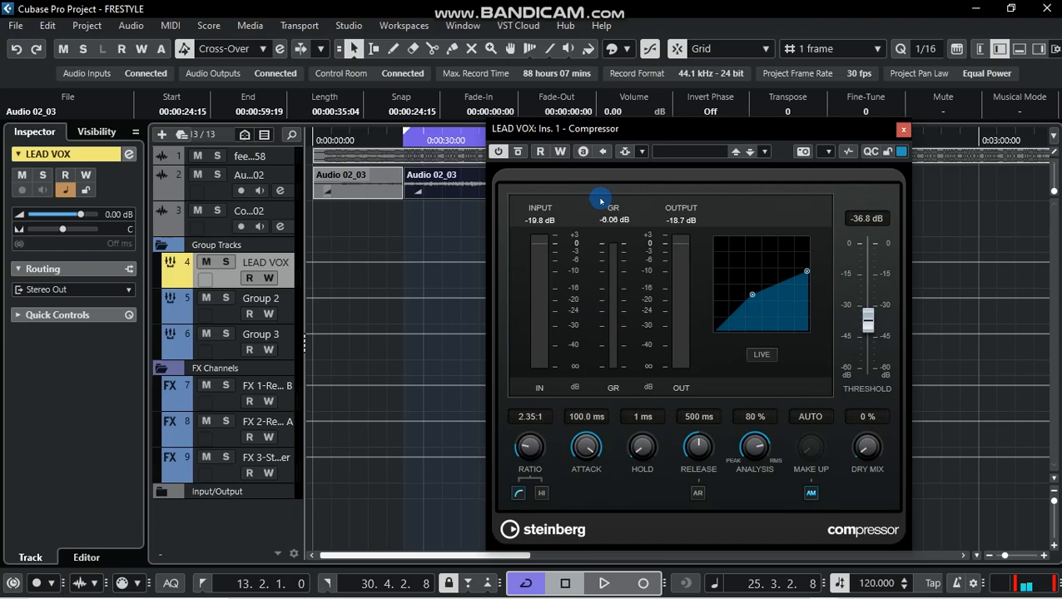
{"action": "left_click_drag", "start_coordinate": [600, 200], "coordinate": [592, 454]}
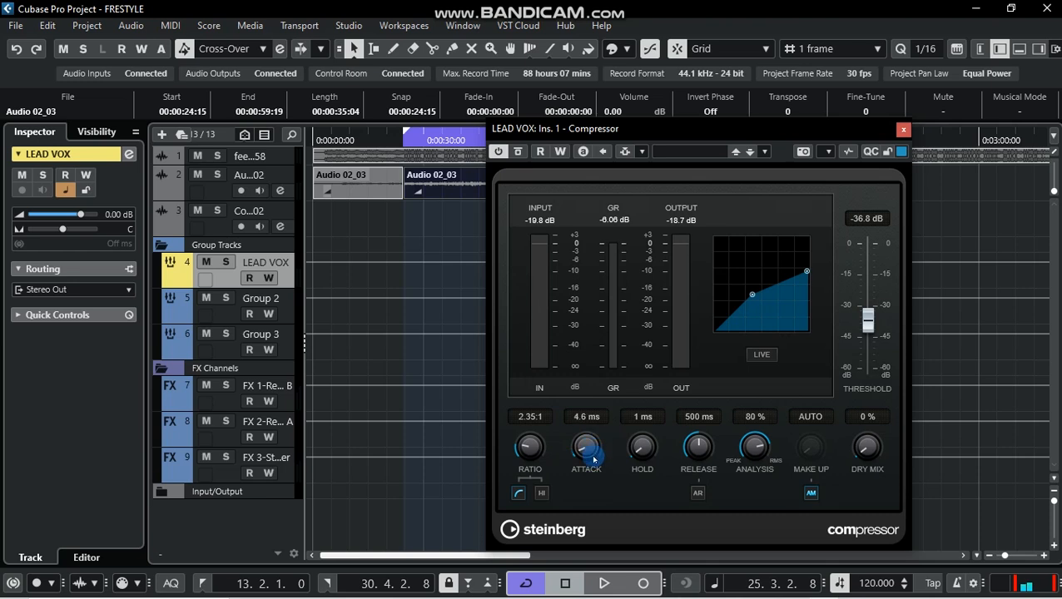
{"action": "left_click_drag", "start_coordinate": [593, 459], "coordinate": [595, 469]}
{"action": "left_click_drag", "start_coordinate": [584, 455], "coordinate": [590, 456]}
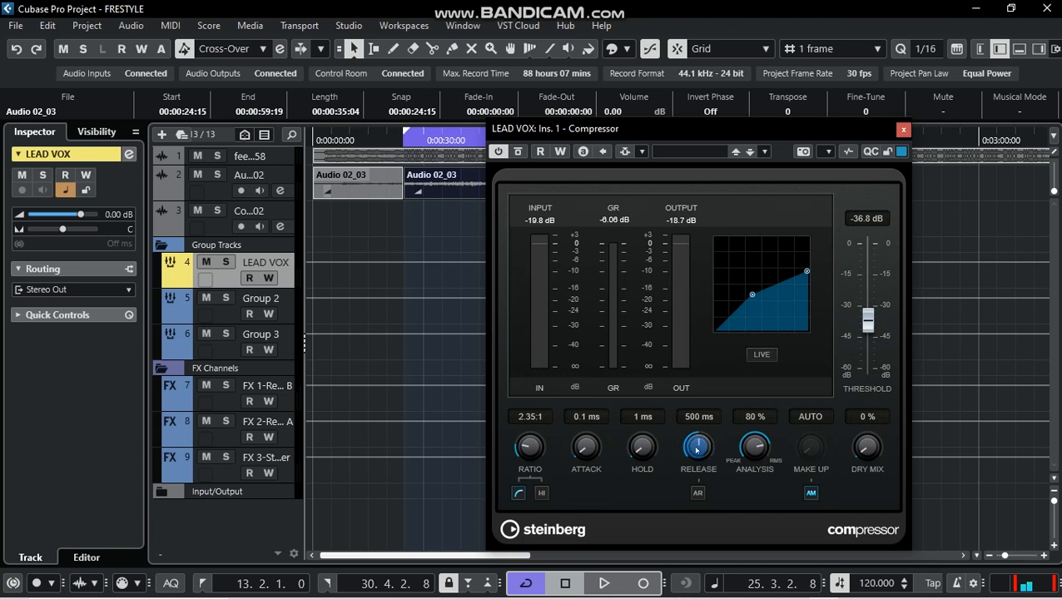
Set the compressor's release to 203 ms and audition the vocal from the start of the loop.
{"action": "left_click_drag", "start_coordinate": [696, 451], "coordinate": [693, 526]}
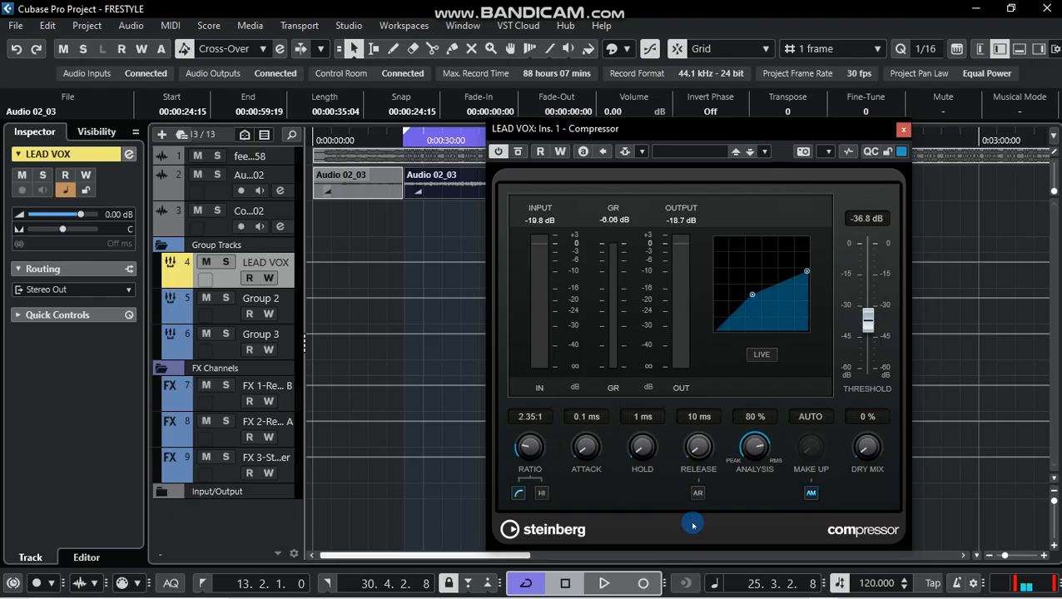
{"action": "left_click_drag", "start_coordinate": [692, 526], "coordinate": [705, 469]}
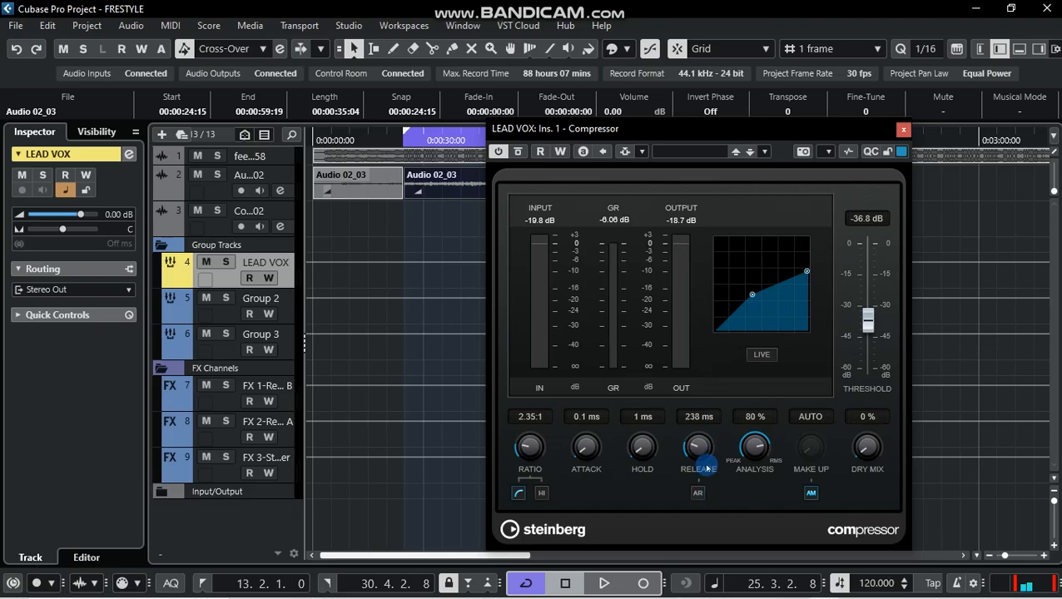
{"action": "left_click_drag", "start_coordinate": [654, 131], "coordinate": [661, 139]}
{"action": "key", "text": "space"}
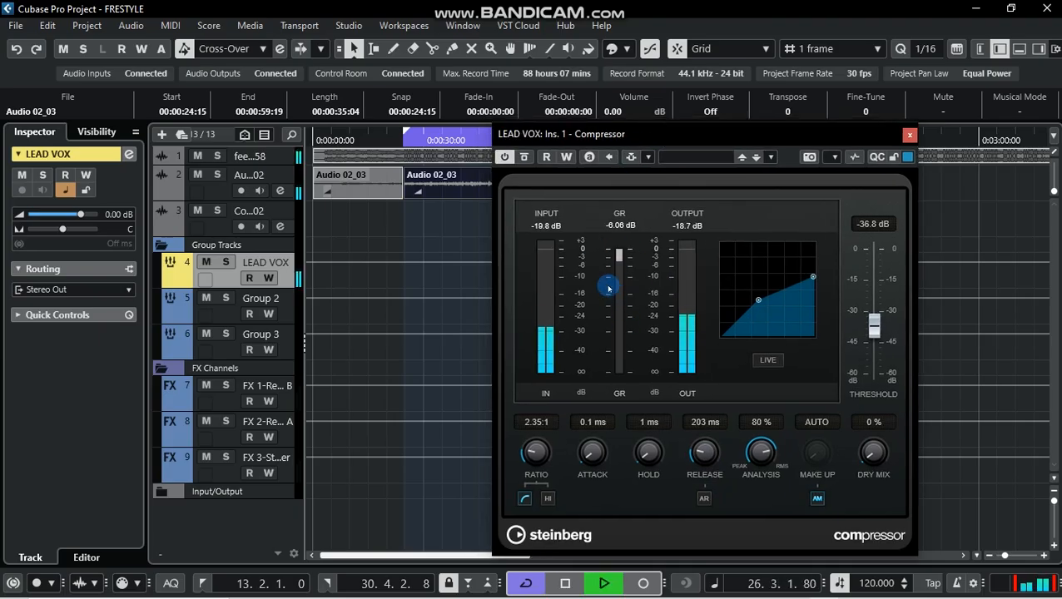
{"action": "left_click", "coordinate": [405, 143]}
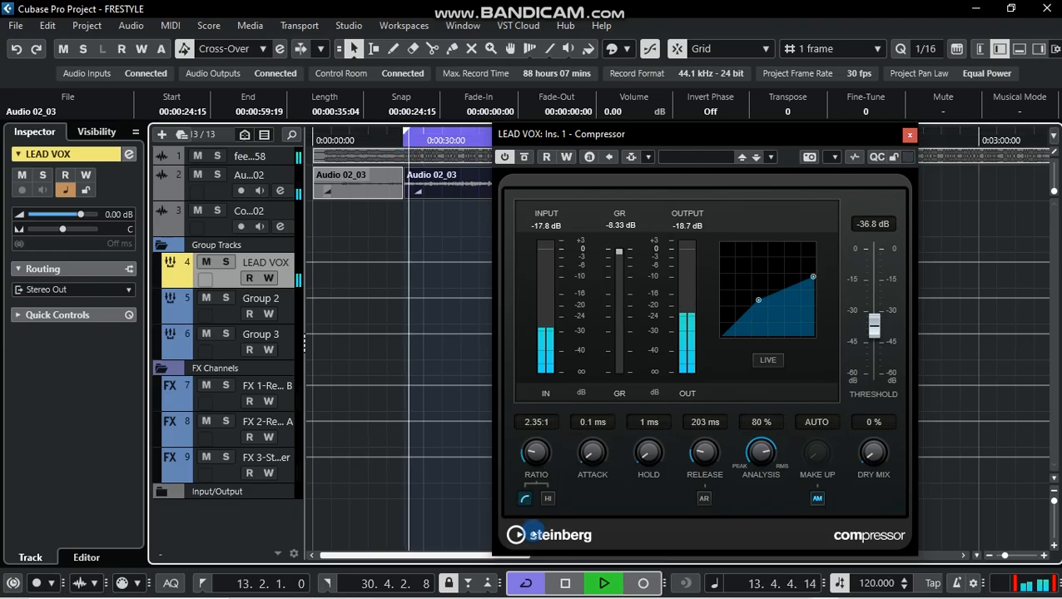
{"action": "left_click_drag", "start_coordinate": [654, 139], "coordinate": [694, 146]}
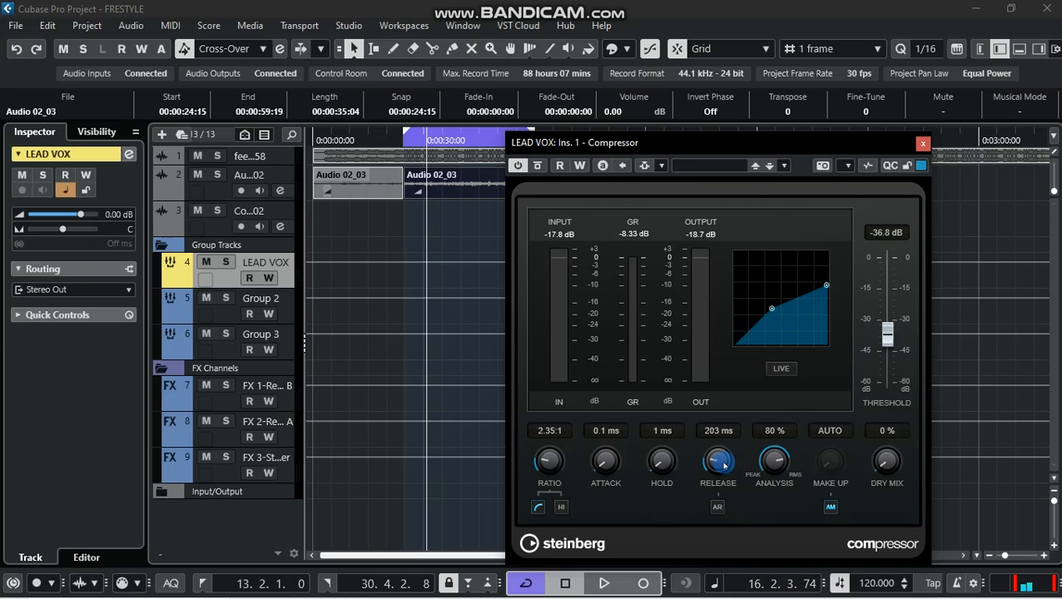
Turn off the compressor's automatic make-up gain and set the make-up to 2.3 dB during playback.
{"action": "left_click", "coordinate": [830, 506]}
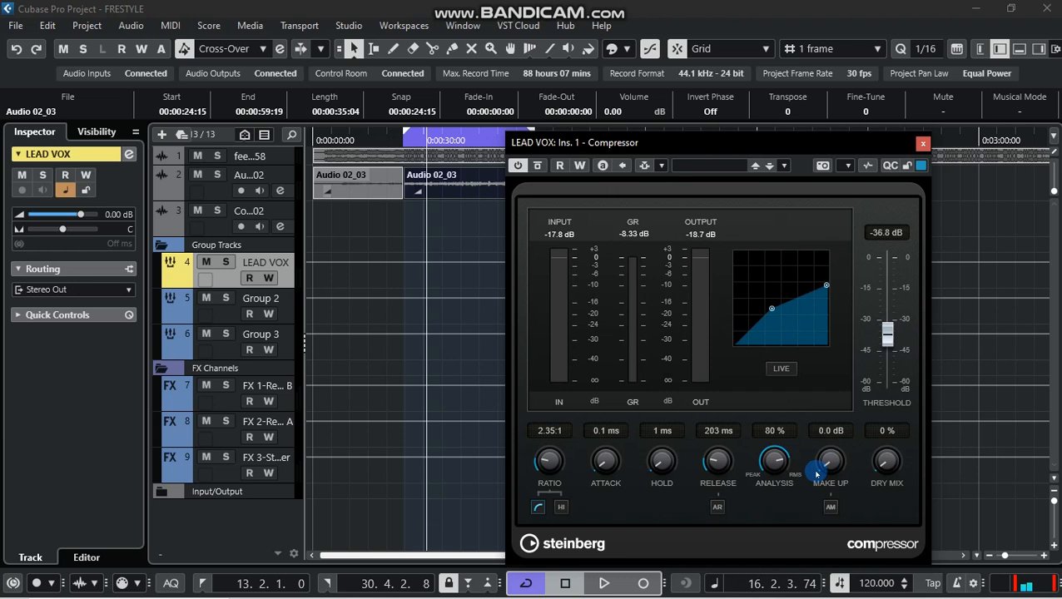
{"action": "left_click_drag", "start_coordinate": [669, 150], "coordinate": [687, 147]}
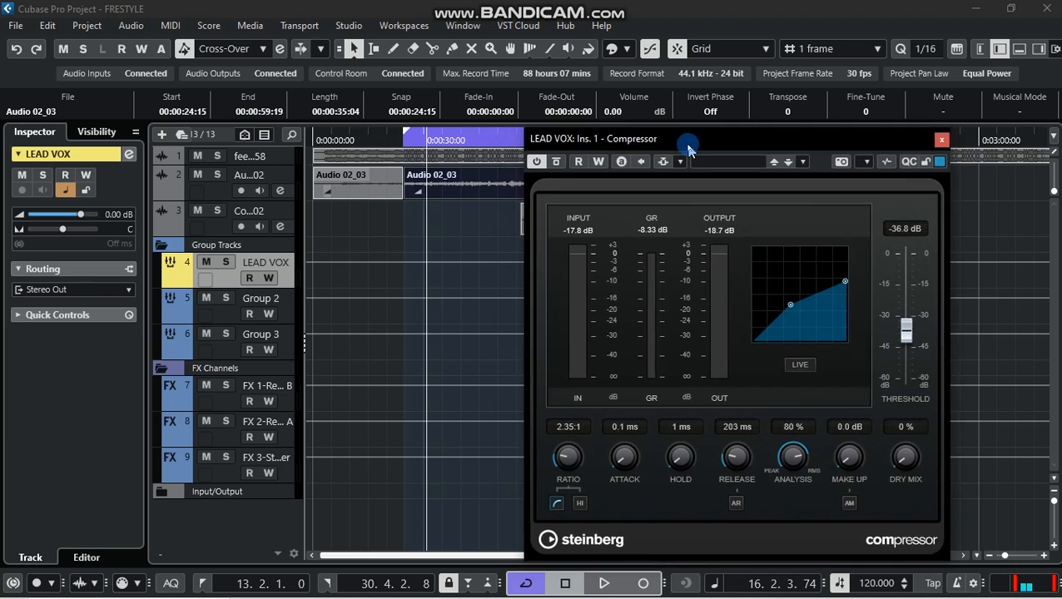
{"action": "left_click_drag", "start_coordinate": [753, 146], "coordinate": [764, 141]}
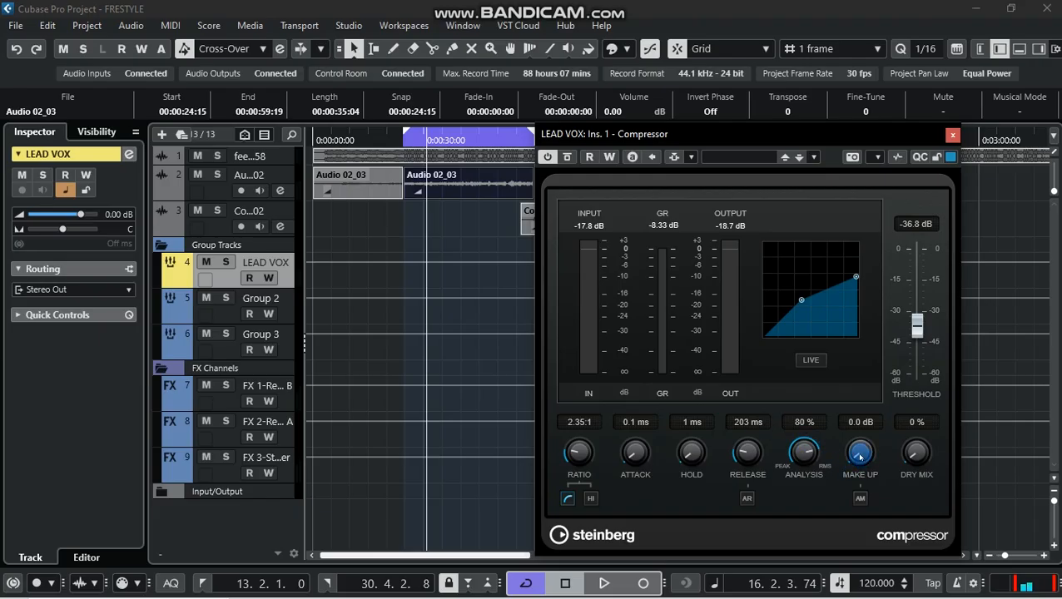
{"action": "key", "text": "space"}
{"action": "mouse_move", "coordinate": [860, 456]}
{"action": "left_mouse_down"}
{"action": "mouse_move", "coordinate": [857, 447]}
{"action": "mouse_move", "coordinate": [854, 457]}
{"action": "left_mouse_up"}
{"action": "key", "text": "space"}
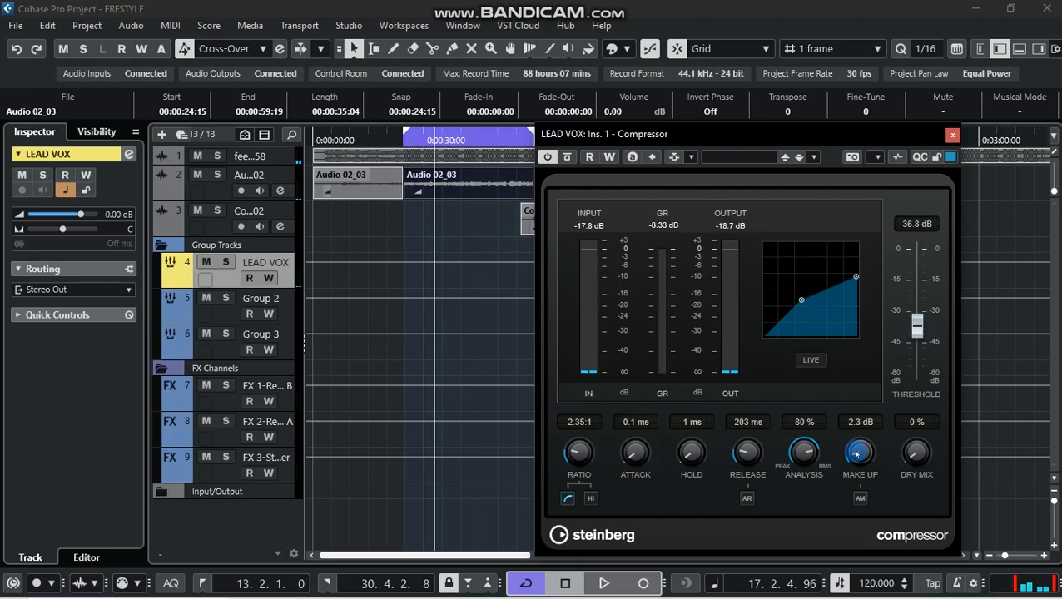
Raise the compressor's make-up gain to 16.9 dB while auditioning the vocal.
{"action": "key", "text": "space"}
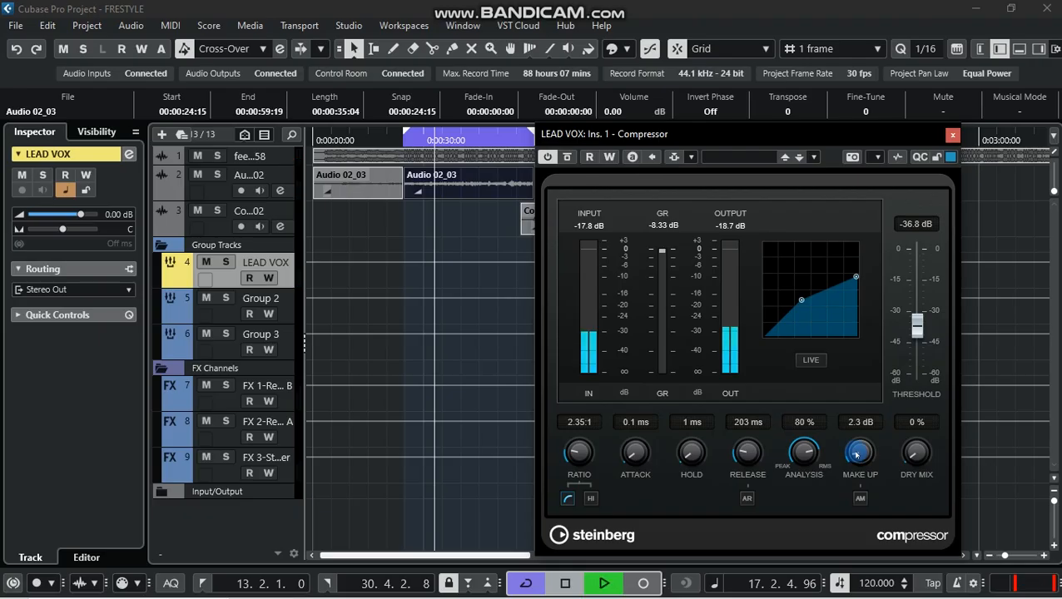
{"action": "mouse_move", "coordinate": [856, 455]}
{"action": "left_mouse_down"}
{"action": "mouse_move", "coordinate": [855, 405]}
{"action": "mouse_move", "coordinate": [863, 456]}
{"action": "left_mouse_up"}
{"action": "key", "text": "space"}
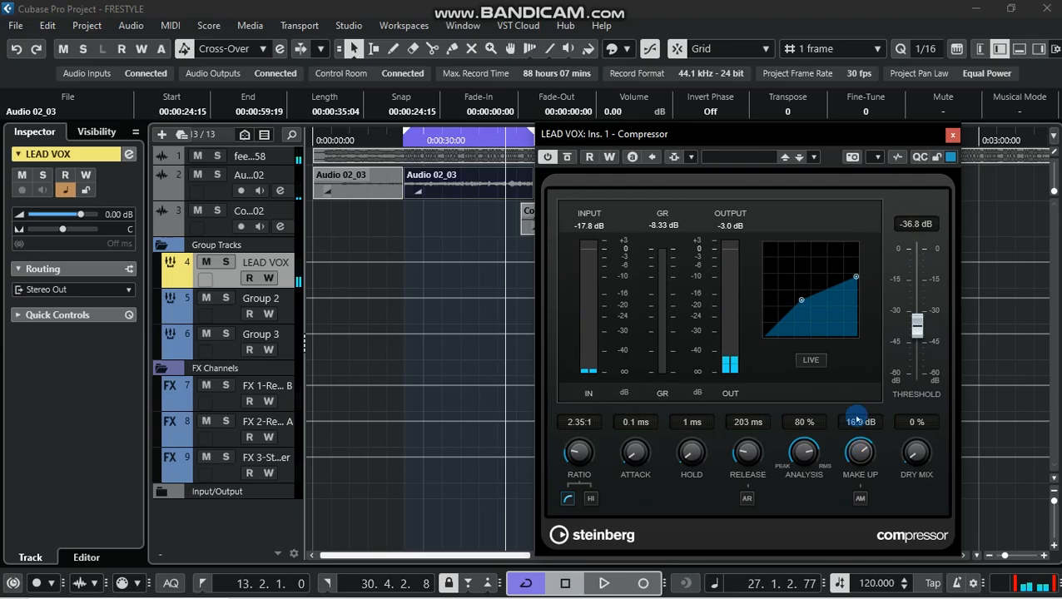
Reduce the compressor's make-up gain to 16.0 dB during playback and close the compressor.
{"action": "left_click_drag", "start_coordinate": [704, 138], "coordinate": [693, 118]}
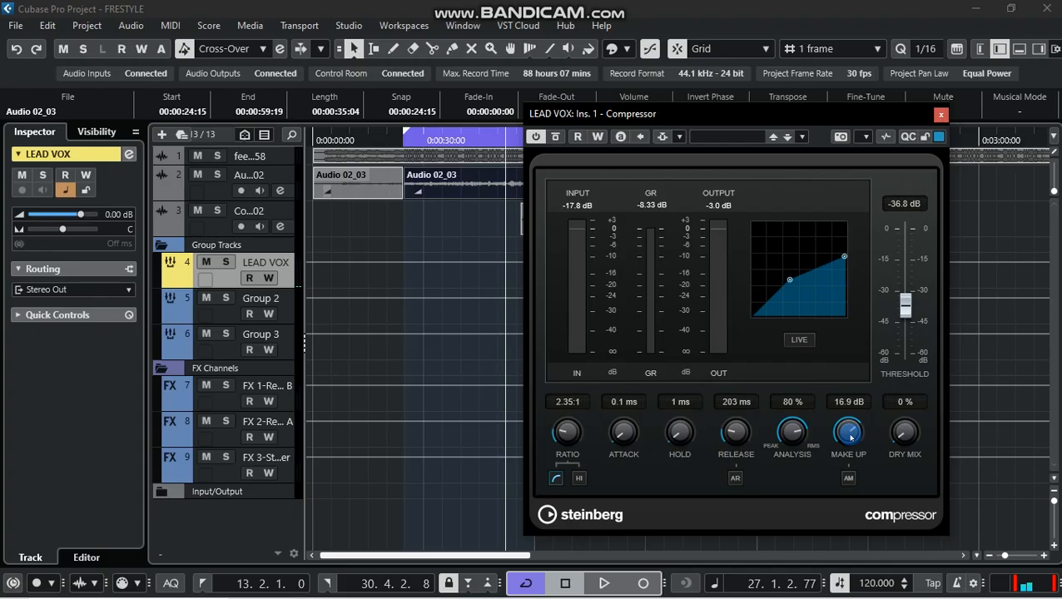
{"action": "key", "text": "space"}
{"action": "mouse_move", "coordinate": [850, 429]}
{"action": "left_mouse_down"}
{"action": "mouse_move", "coordinate": [849, 439]}
{"action": "mouse_move", "coordinate": [848, 430]}
{"action": "left_mouse_up"}
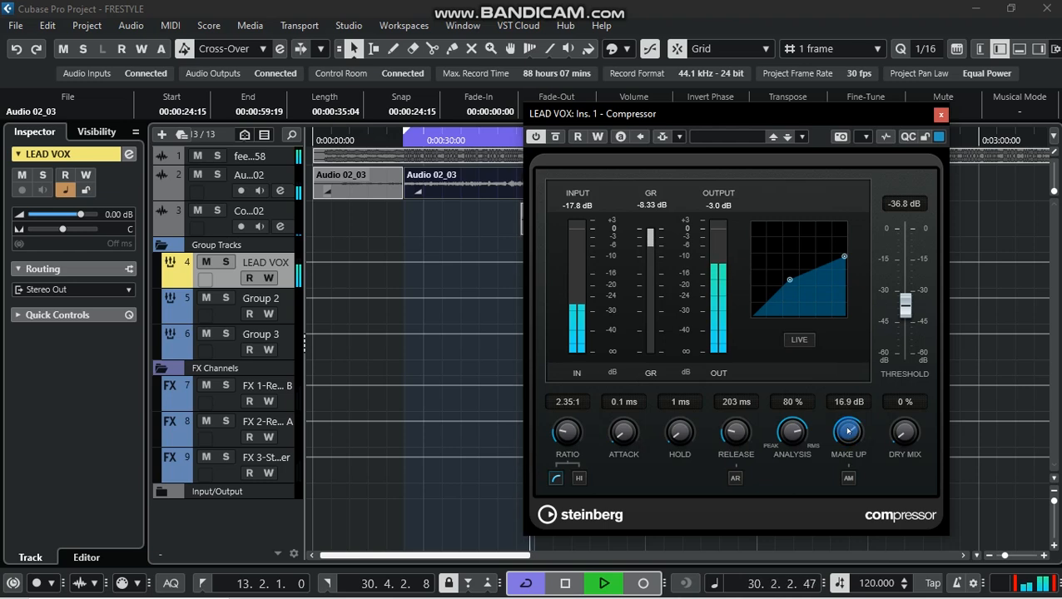
{"action": "key", "text": "space"}
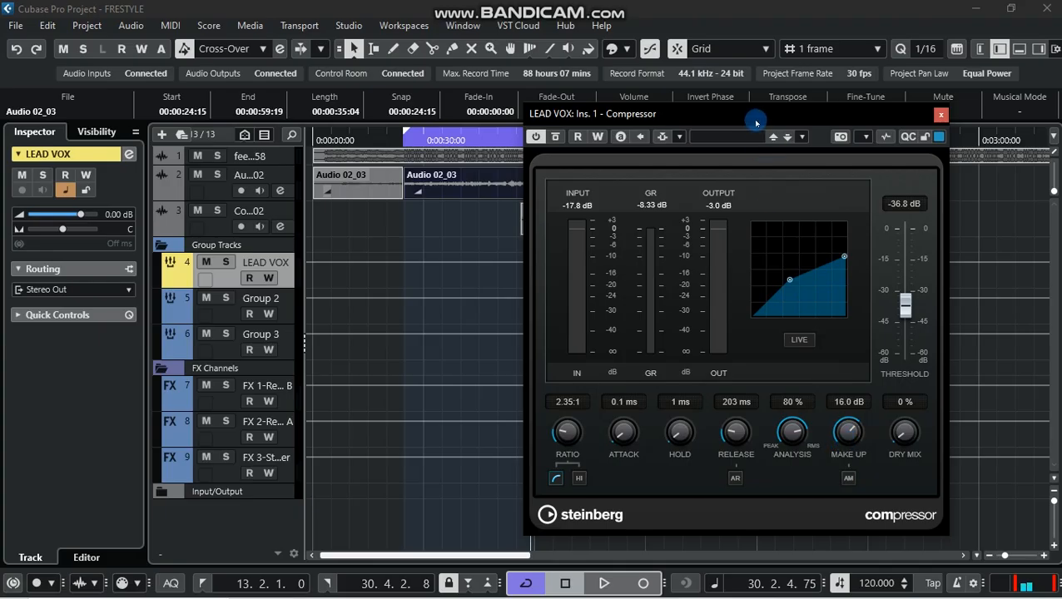
{"action": "mouse_move", "coordinate": [755, 121]}
{"action": "left_mouse_down"}
{"action": "mouse_move", "coordinate": [753, 131]}
{"action": "mouse_move", "coordinate": [756, 112]}
{"action": "mouse_move", "coordinate": [747, 118]}
{"action": "mouse_move", "coordinate": [769, 119]}
{"action": "left_mouse_up"}
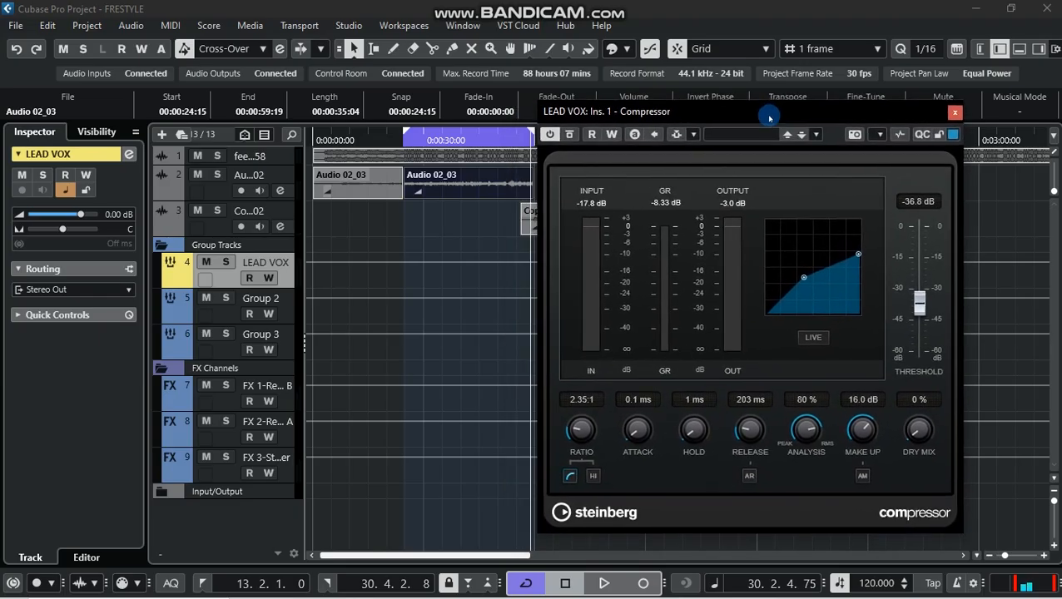
{"action": "left_click", "coordinate": [953, 115]}
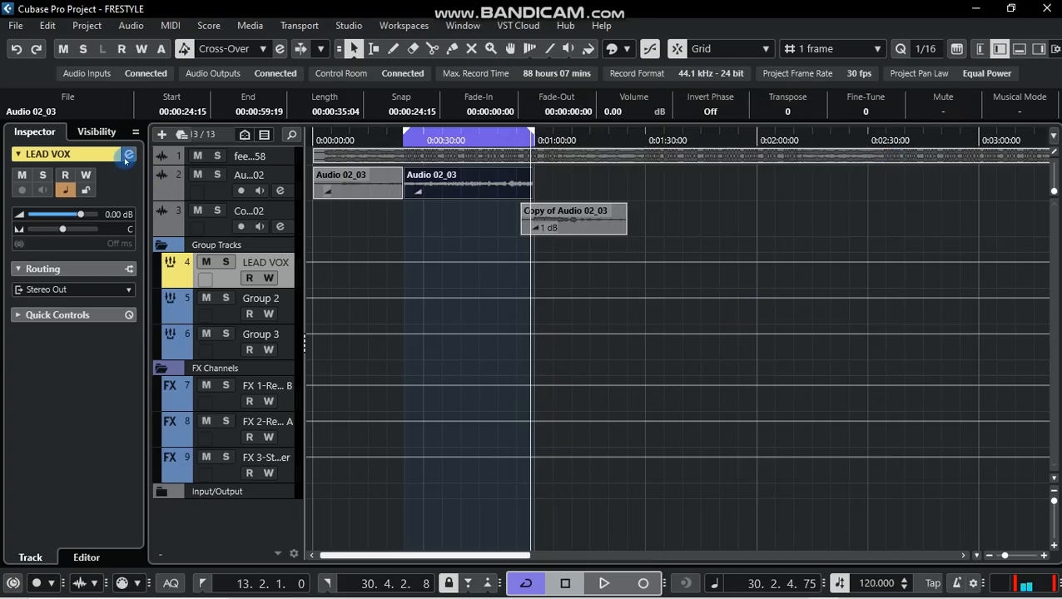
Open the Auto-Tune Artist insert from the Audio 02 track's channel settings.
{"action": "left_click", "coordinate": [290, 177]}
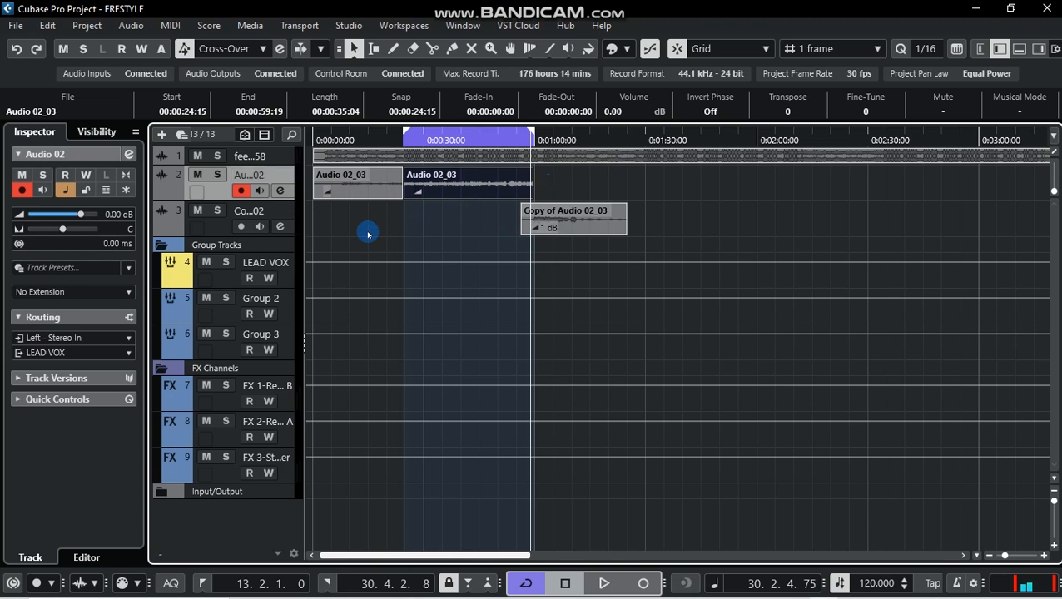
{"action": "left_click", "coordinate": [129, 154]}
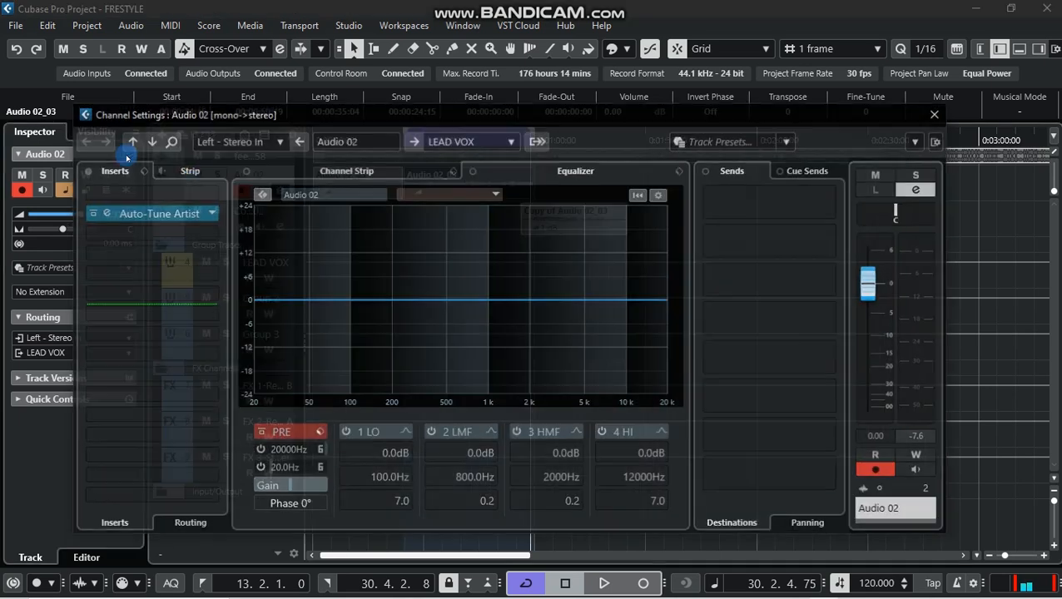
{"action": "left_click", "coordinate": [158, 213]}
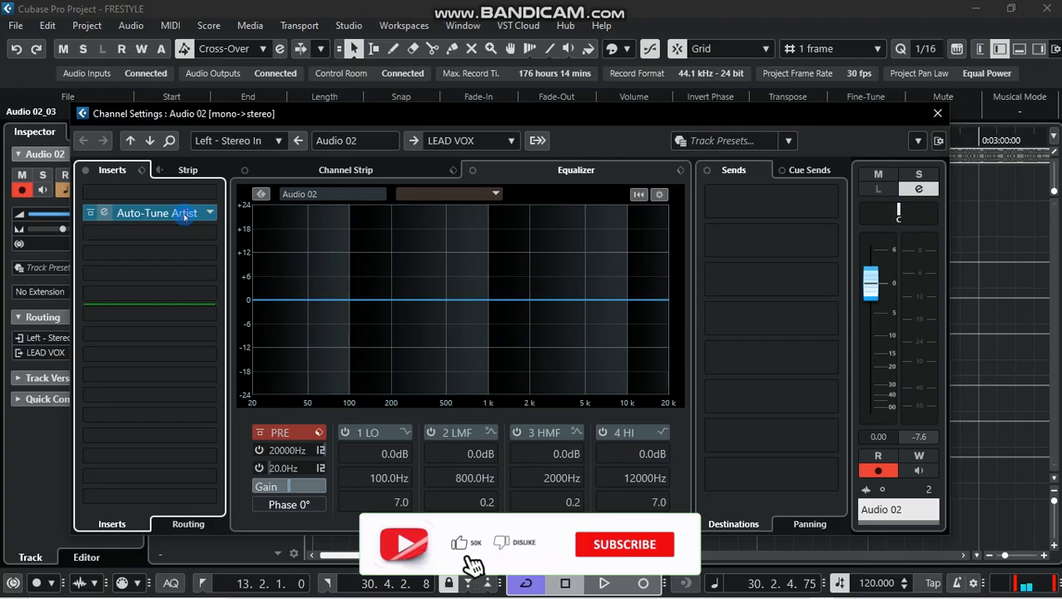
{"action": "left_click", "coordinate": [184, 214]}
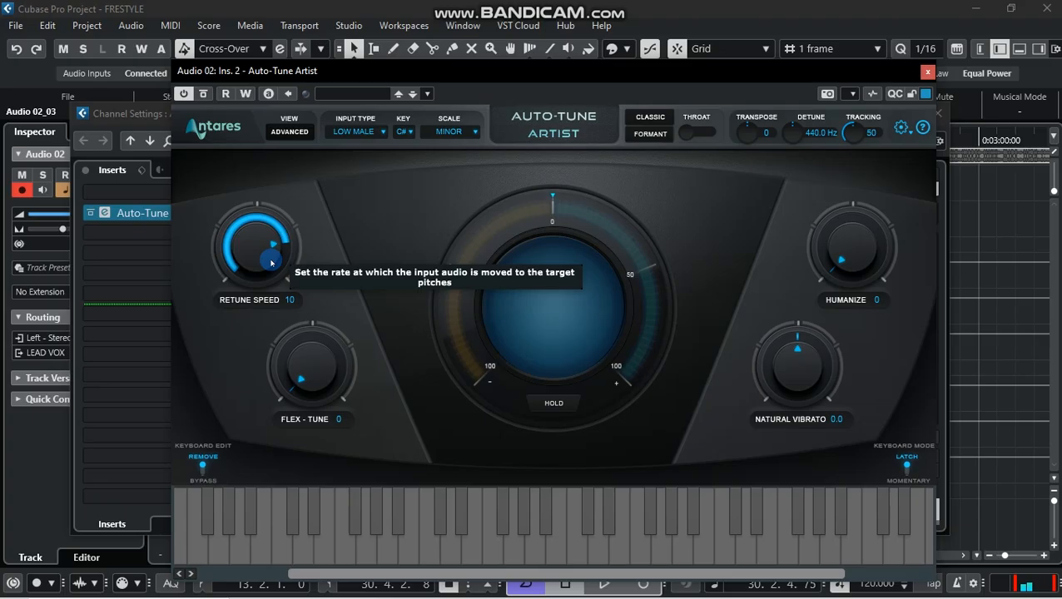
{"action": "left_click_drag", "start_coordinate": [413, 73], "coordinate": [381, 75]}
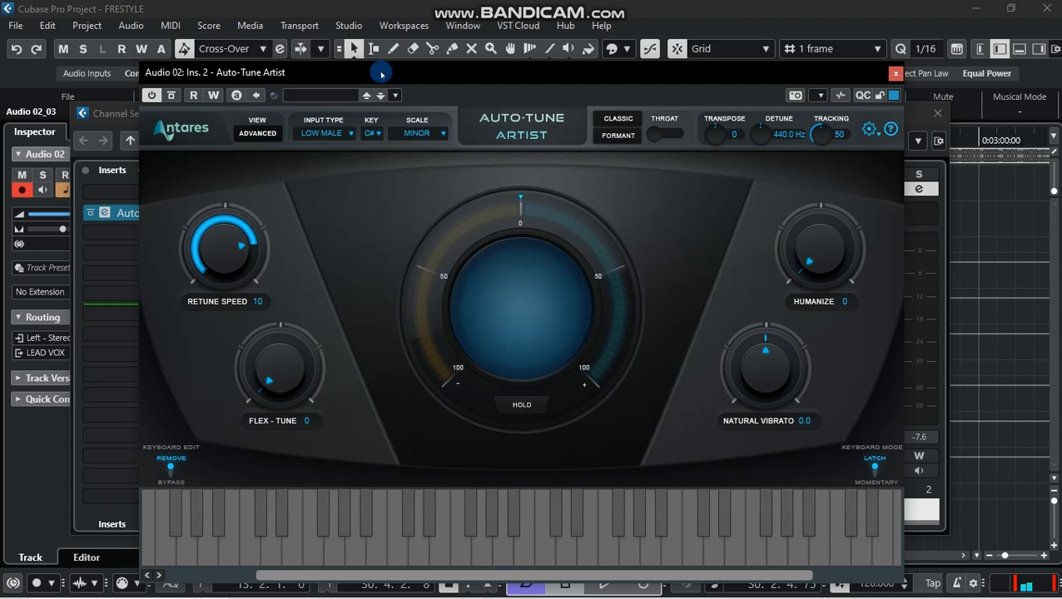
{"action": "mouse_move", "coordinate": [380, 75]}
{"action": "left_mouse_down"}
{"action": "mouse_move", "coordinate": [371, 64]}
{"action": "mouse_move", "coordinate": [406, 65]}
{"action": "mouse_move", "coordinate": [396, 64]}
{"action": "left_mouse_up"}
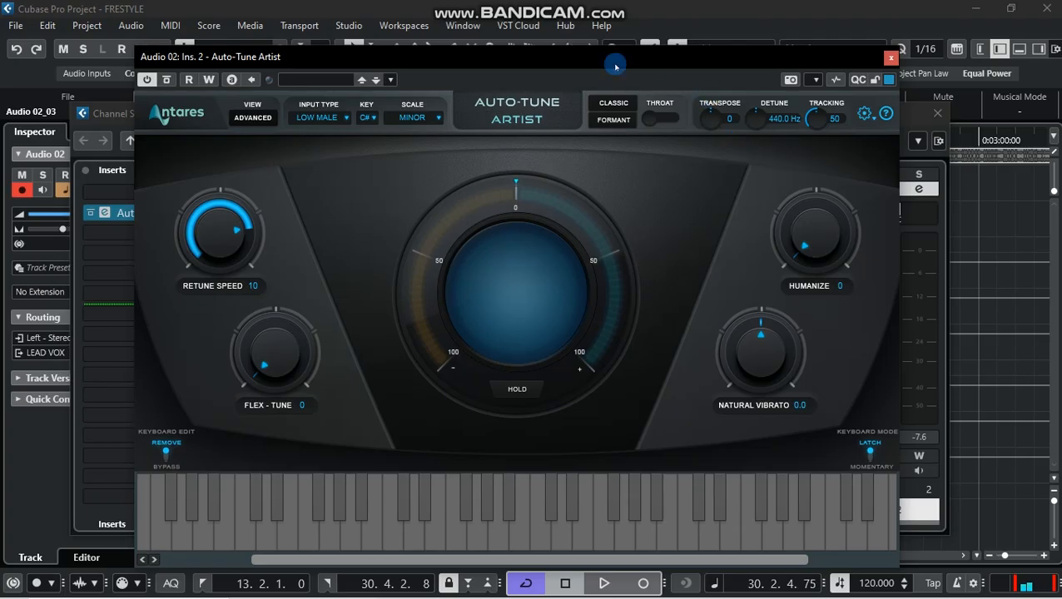
Try the Retune Speed at its fastest setting of 0 and at its slowest setting of 400.
{"action": "mouse_move", "coordinate": [614, 64]}
{"action": "left_mouse_down"}
{"action": "mouse_move", "coordinate": [641, 63]}
{"action": "mouse_move", "coordinate": [625, 62]}
{"action": "left_mouse_up"}
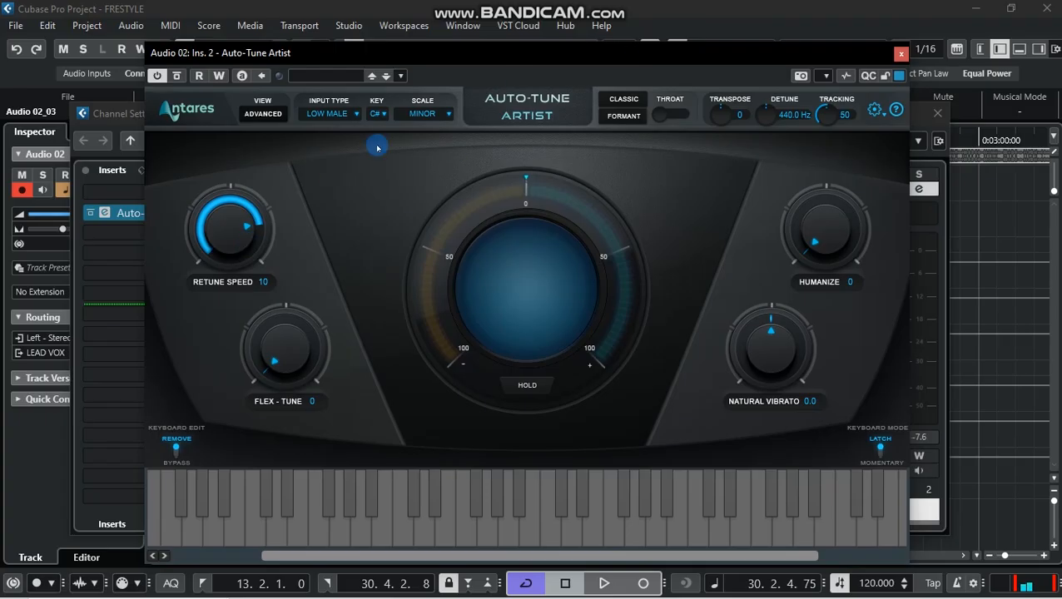
{"action": "left_click_drag", "start_coordinate": [224, 233], "coordinate": [250, 204]}
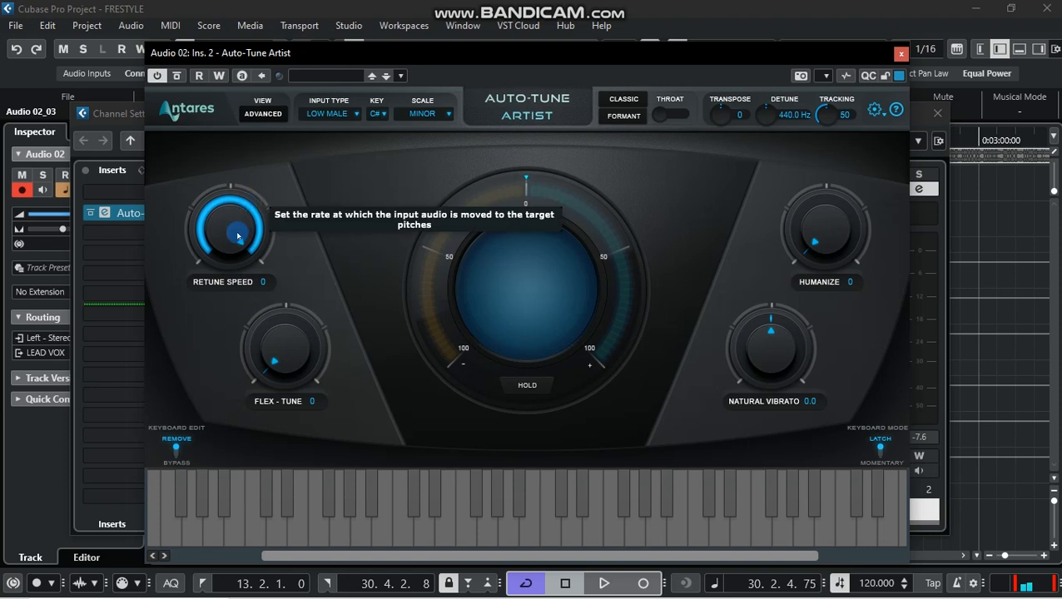
{"action": "left_click_drag", "start_coordinate": [236, 233], "coordinate": [190, 375]}
Close the Audio 02 channel settings and move the Auto-Tune Artist window below the vocal clips in the project.
{"action": "left_click_drag", "start_coordinate": [410, 62], "coordinate": [391, 177]}
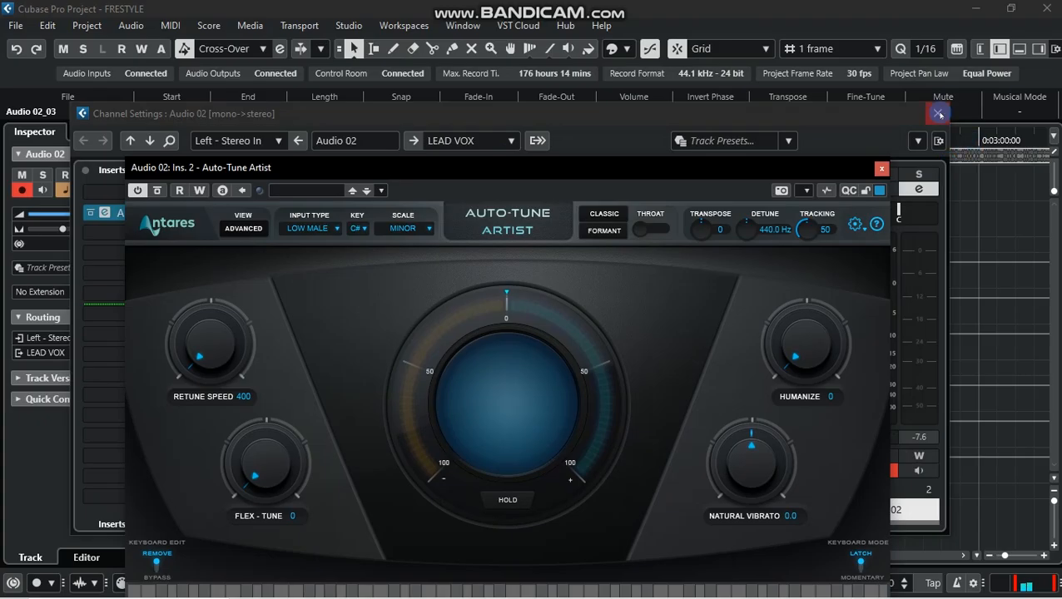
{"action": "left_click", "coordinate": [939, 114]}
{"action": "left_click_drag", "start_coordinate": [505, 175], "coordinate": [451, 237]}
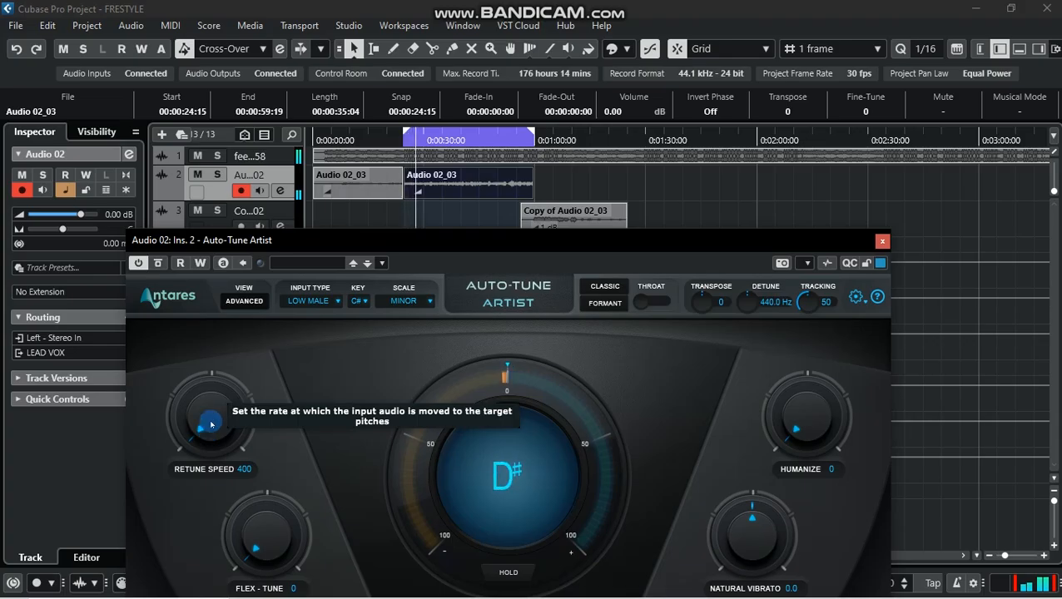
Audition the vocal with the Retune Speed at 0, and nudge the value to 1.
{"action": "left_click_drag", "start_coordinate": [310, 238], "coordinate": [313, 219]}
{"action": "left_click_drag", "start_coordinate": [225, 371], "coordinate": [218, 420]}
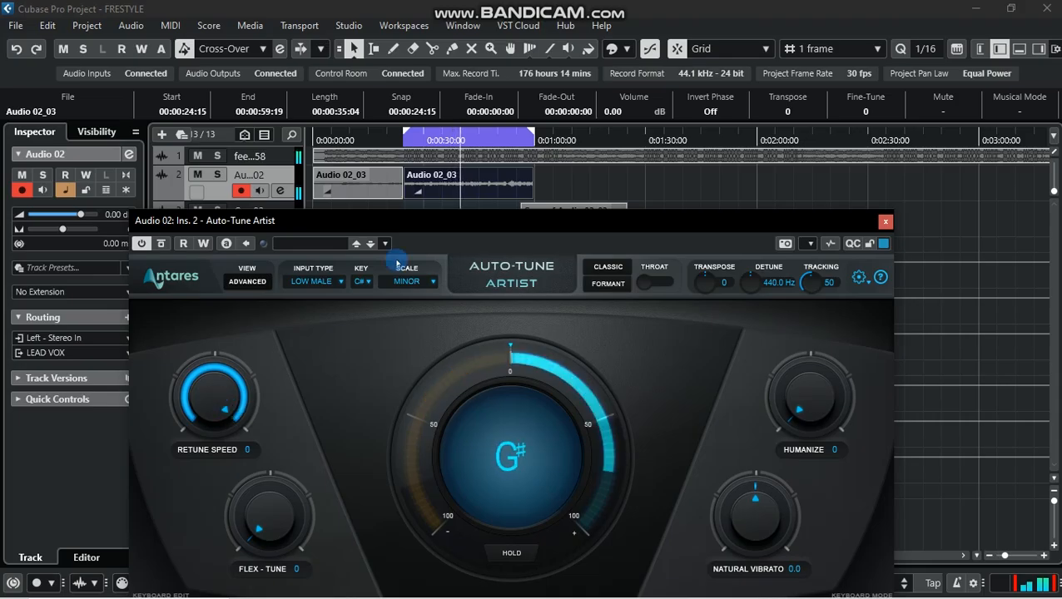
{"action": "mouse_move", "coordinate": [418, 216]}
{"action": "left_mouse_down"}
{"action": "mouse_move", "coordinate": [419, 205]}
{"action": "mouse_move", "coordinate": [417, 217]}
{"action": "left_mouse_up"}
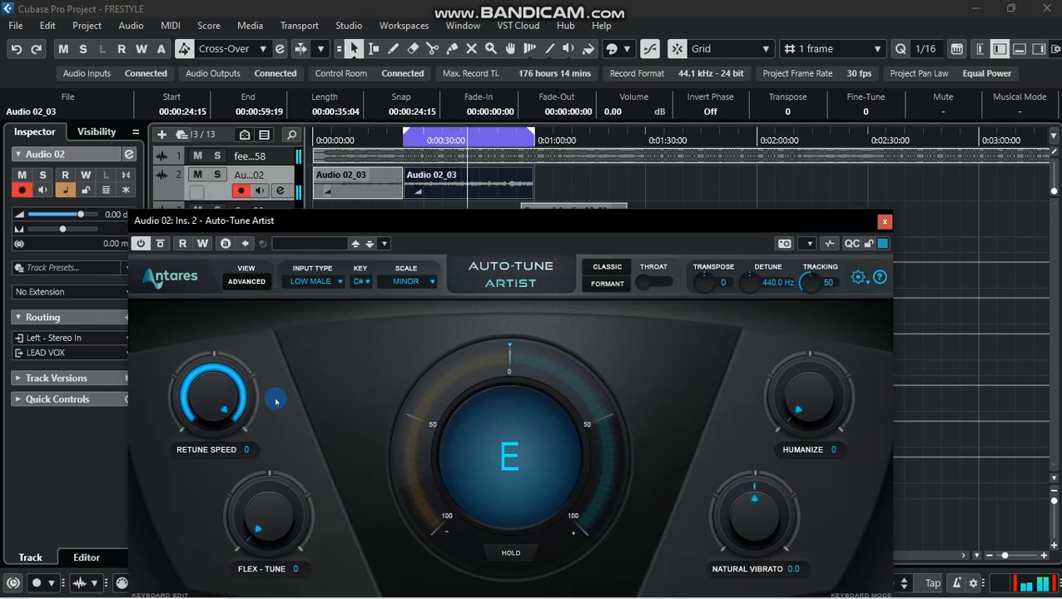
{"action": "left_click_drag", "start_coordinate": [226, 399], "coordinate": [227, 404]}
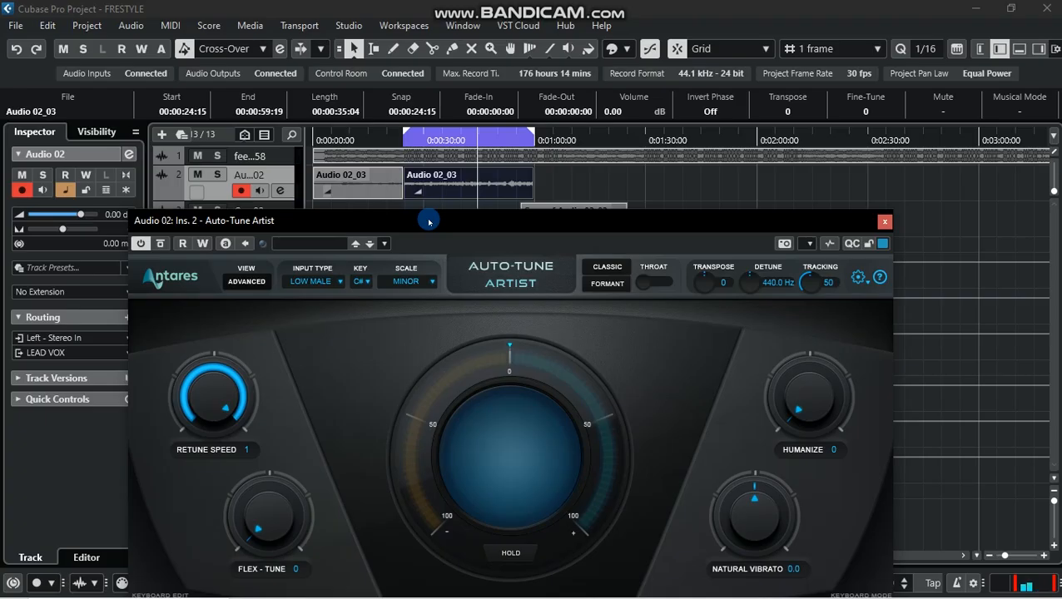
Set the Retune Speed to 20 and play the vocal from the start of the loop range.
{"action": "left_click_drag", "start_coordinate": [224, 387], "coordinate": [222, 441]}
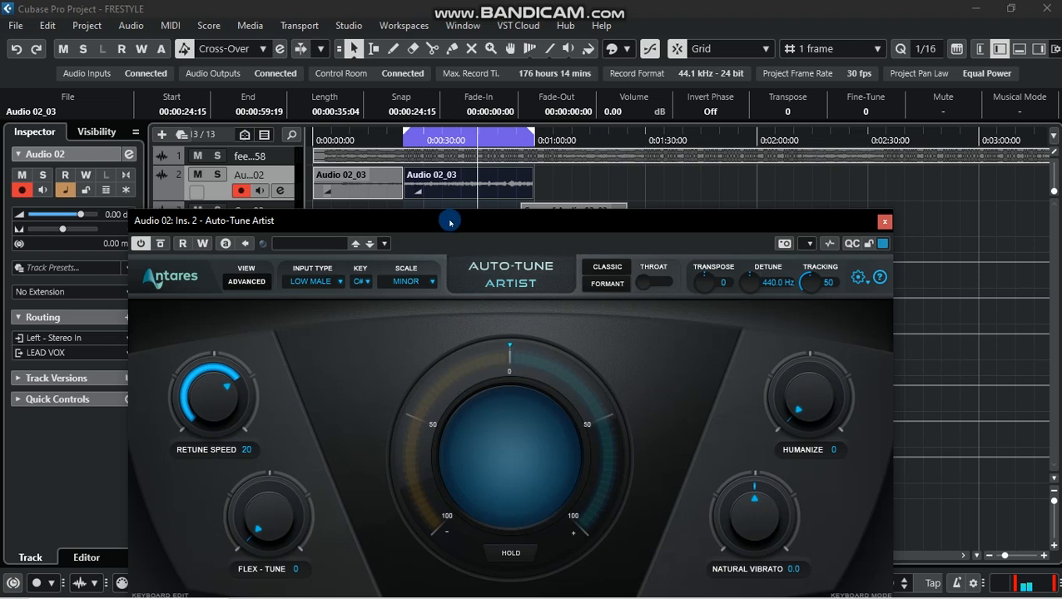
{"action": "left_click", "coordinate": [403, 136]}
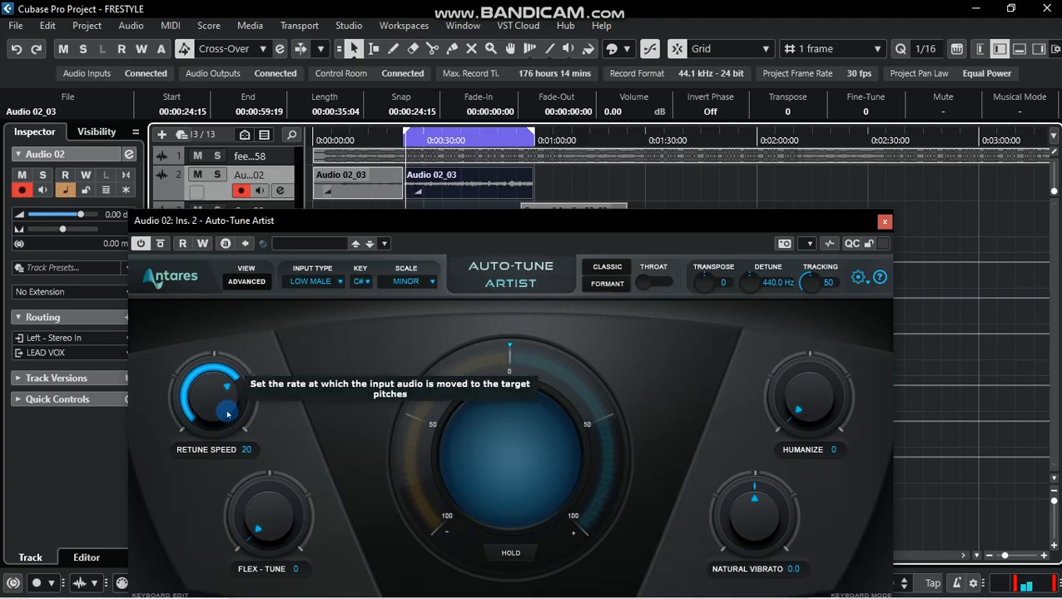
{"action": "key", "text": "space"}
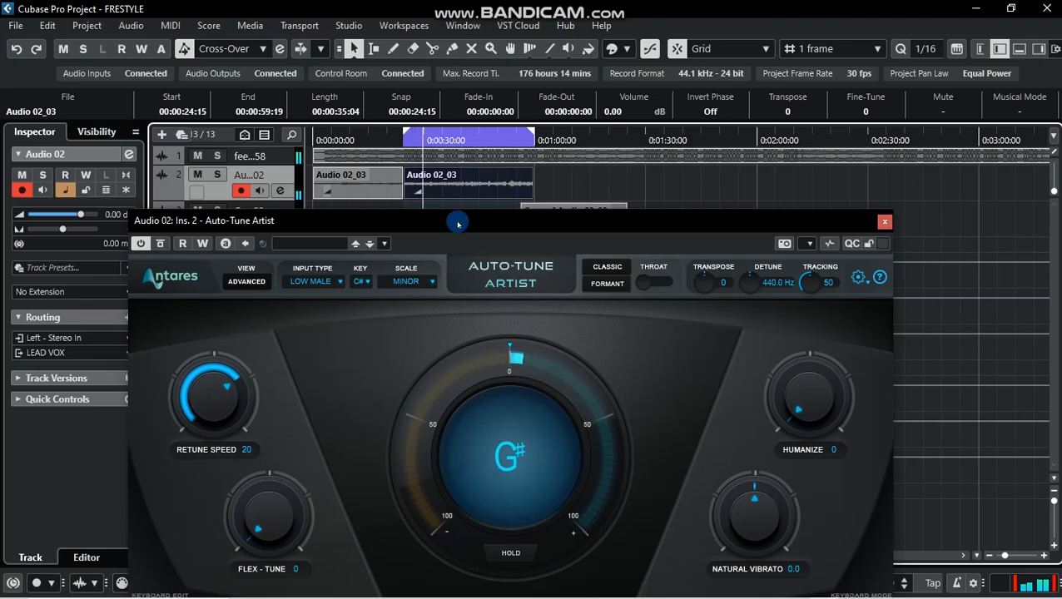
Raise the Humanize amount to 25, reduce it to 19, and move the plug-in window clear of the timeline.
{"action": "left_click_drag", "start_coordinate": [458, 224], "coordinate": [461, 103]}
{"action": "mouse_move", "coordinate": [814, 276]}
{"action": "left_mouse_down"}
{"action": "mouse_move", "coordinate": [811, 254]}
{"action": "mouse_move", "coordinate": [812, 278]}
{"action": "mouse_move", "coordinate": [816, 269]}
{"action": "left_mouse_up"}
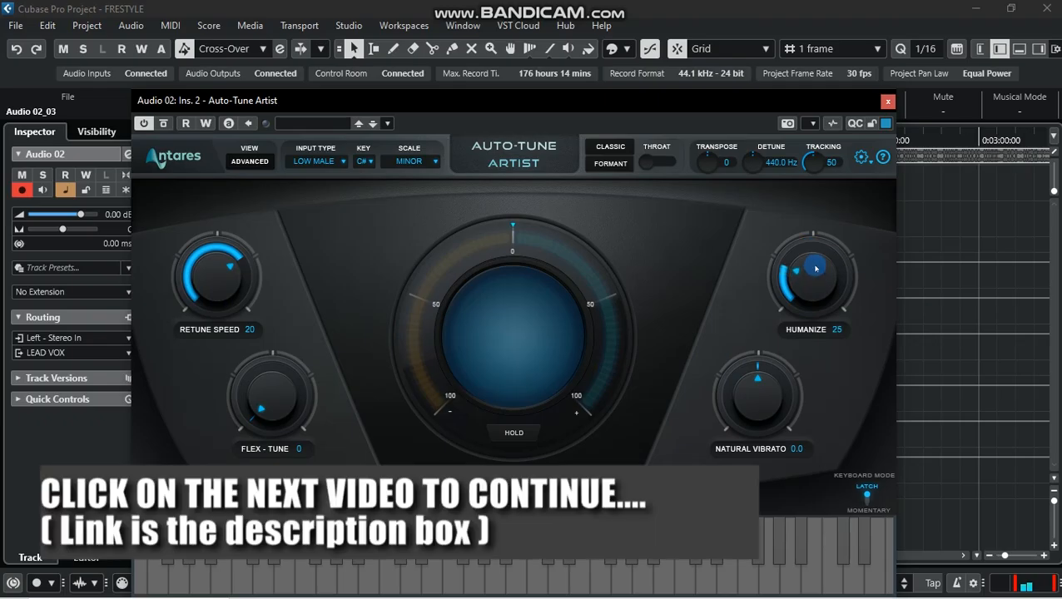
{"action": "left_click_drag", "start_coordinate": [816, 275], "coordinate": [814, 279]}
{"action": "left_click_drag", "start_coordinate": [477, 109], "coordinate": [480, 211]}
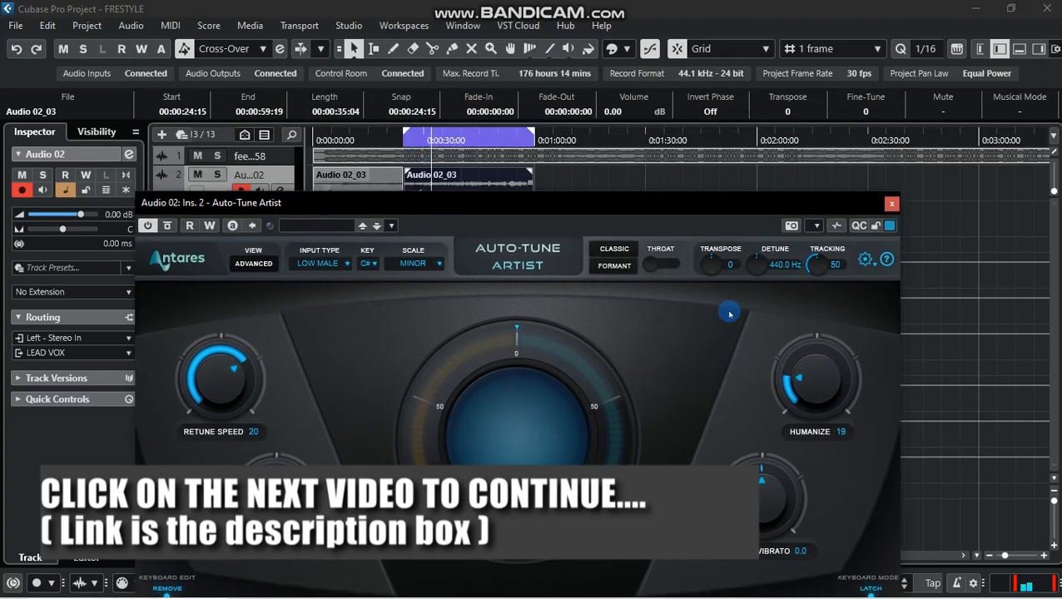